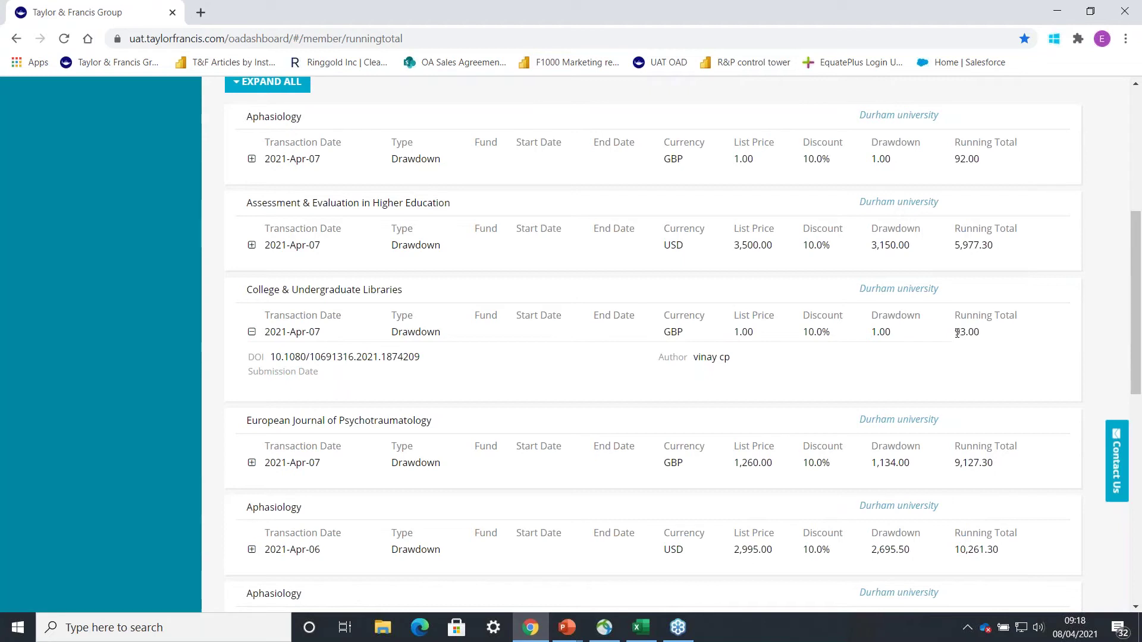
Step: Highlight the running total of the College & Undergraduate Libraries drawdown and clear the selection
drag(957, 333, 980, 333)
click(985, 336)
click(980, 333)
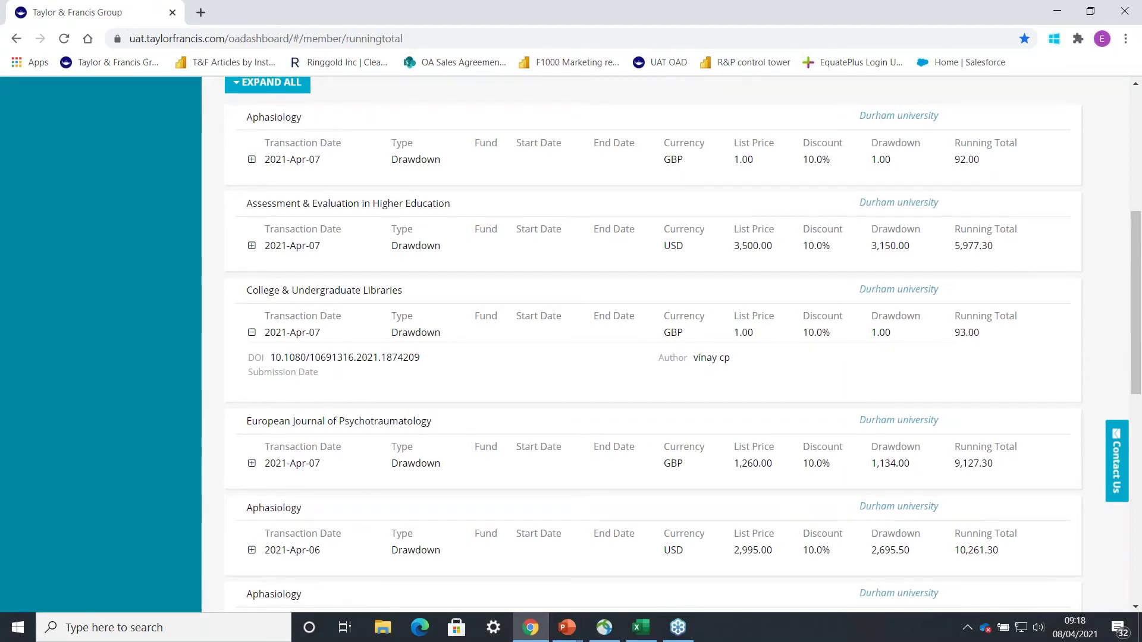
Step: Return to the Running Total summary and view the available fund type filter options without changing the filter
scroll(225, 397, up, 1)
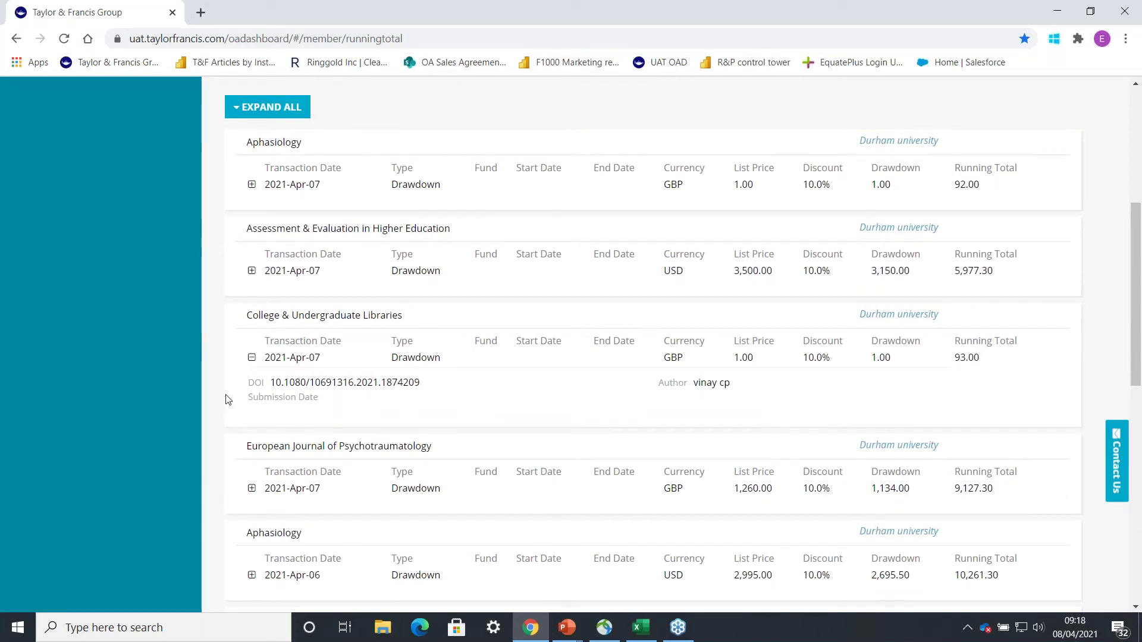
scroll(228, 400, up, 1)
scroll(228, 399, up, 3)
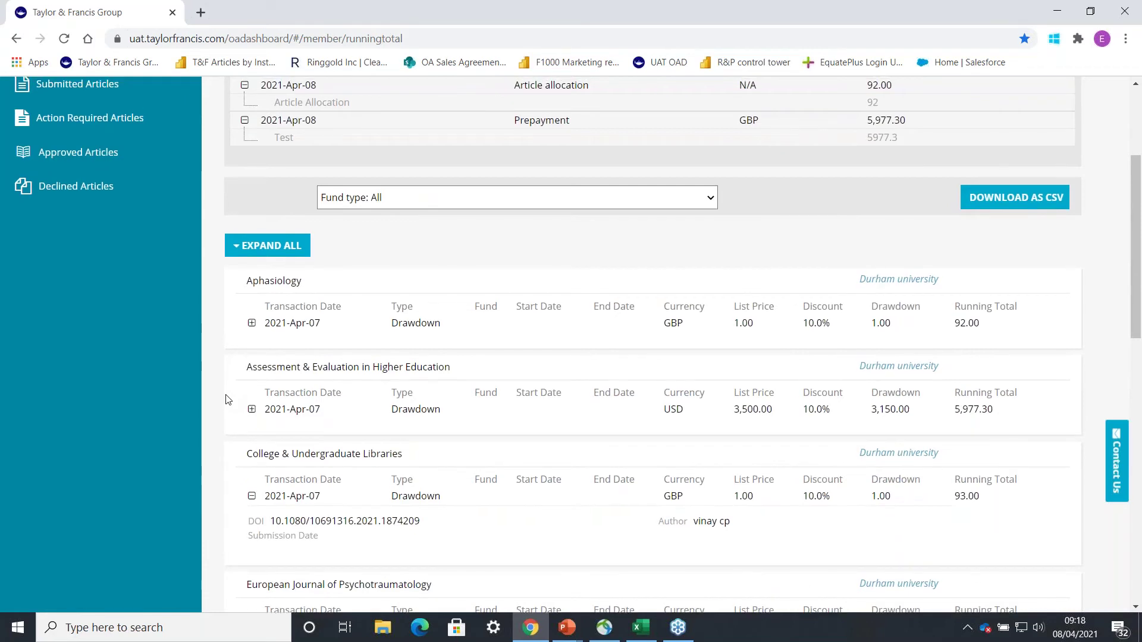
scroll(227, 399, up, 1)
scroll(228, 400, up, 1)
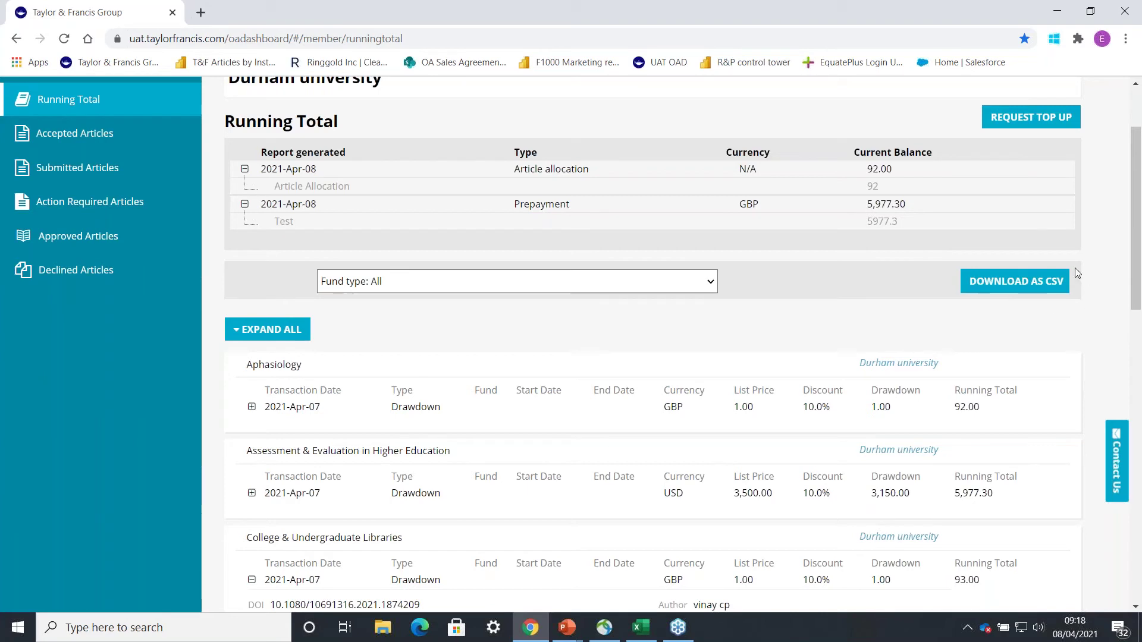
click(643, 274)
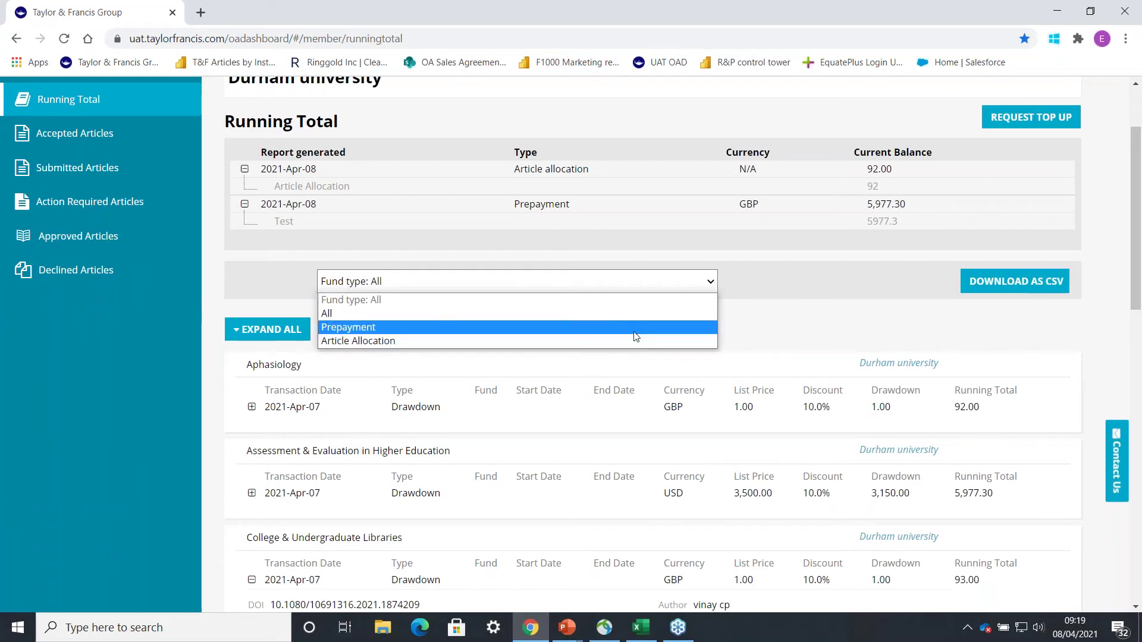
click(739, 319)
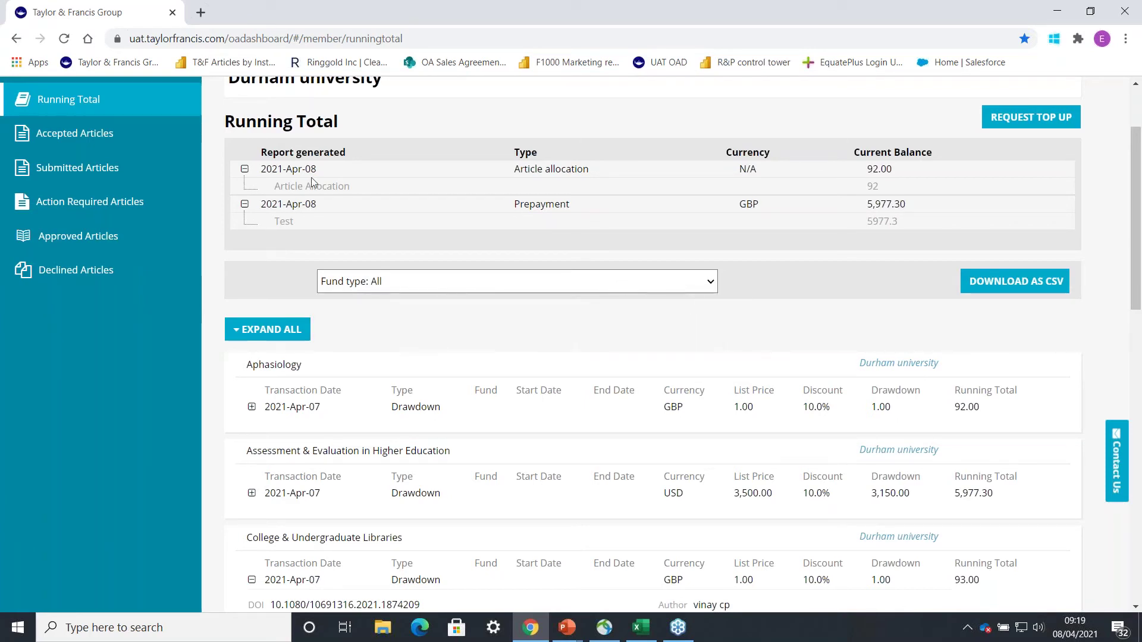
Step: Open the Accepted Articles list and expand the details of the article "The fundamentals of testing"
click(168, 143)
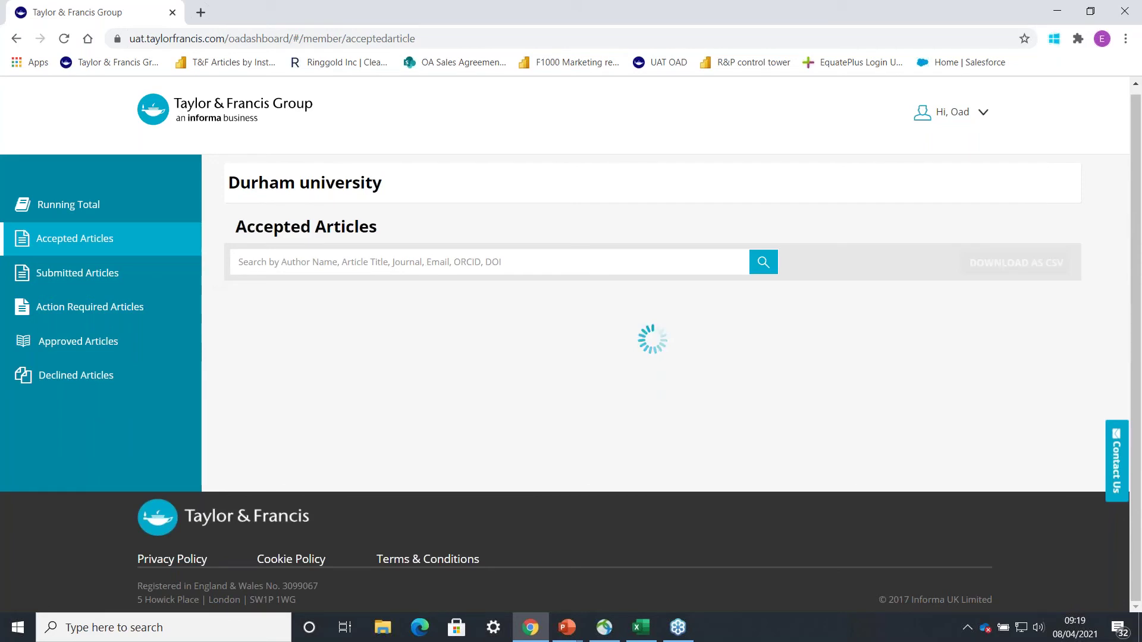
click(147, 212)
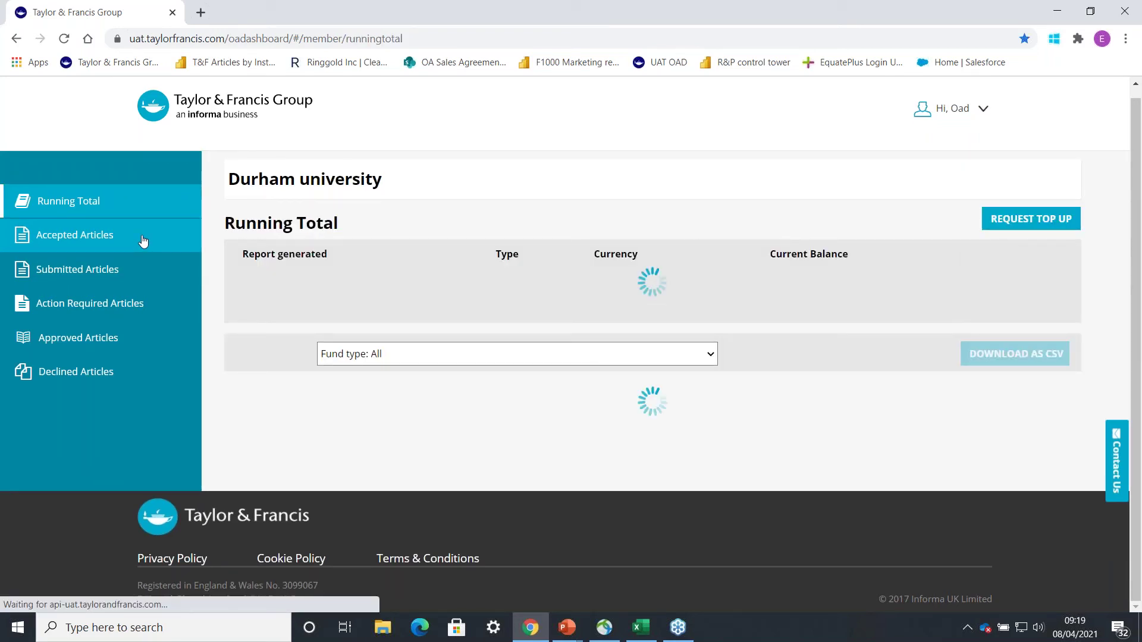
click(142, 240)
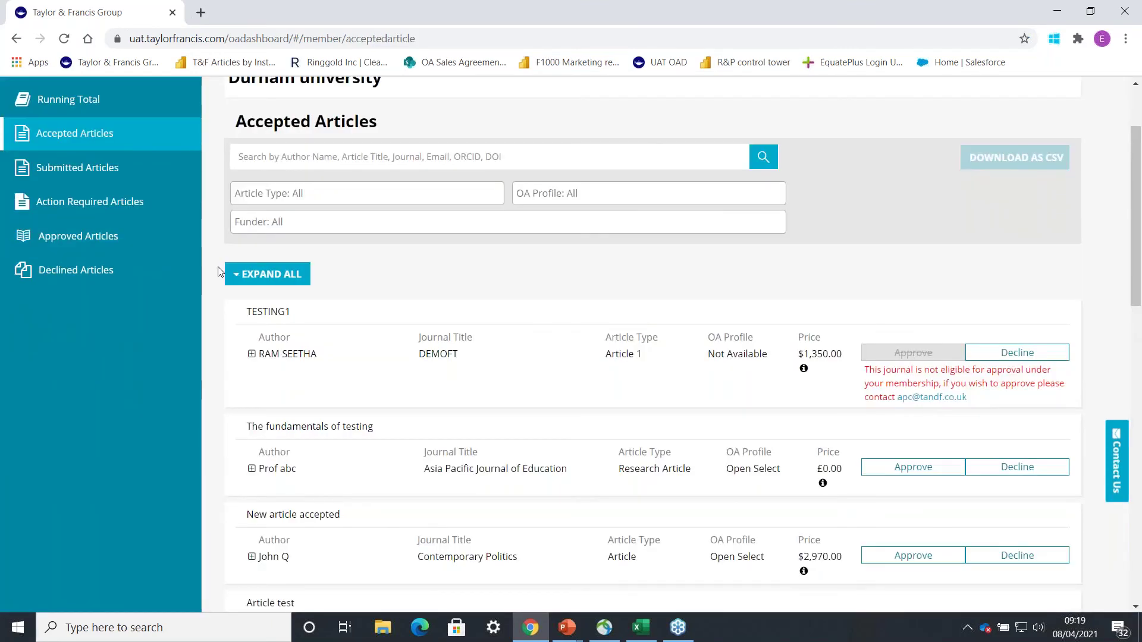
scroll(218, 272, down, 2)
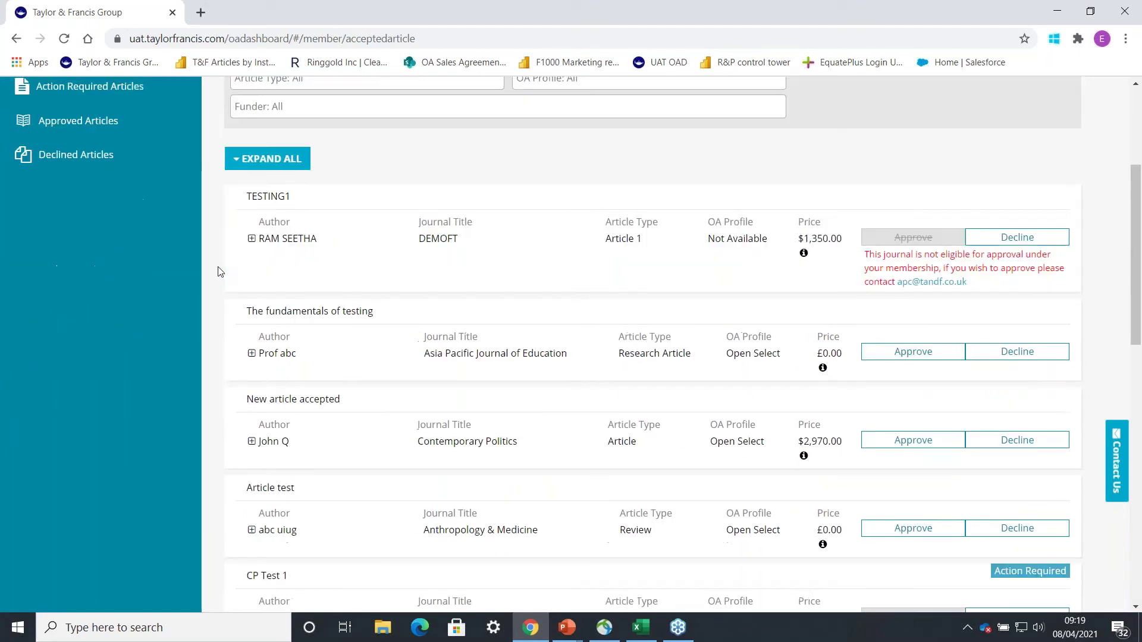
scroll(218, 272, down, 1)
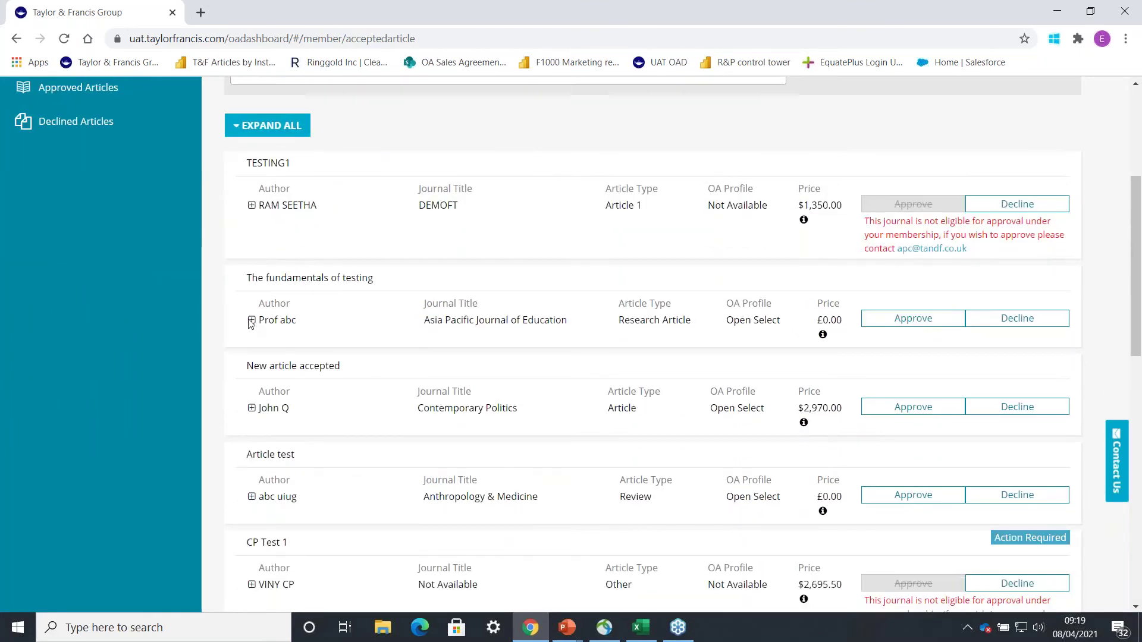
click(251, 320)
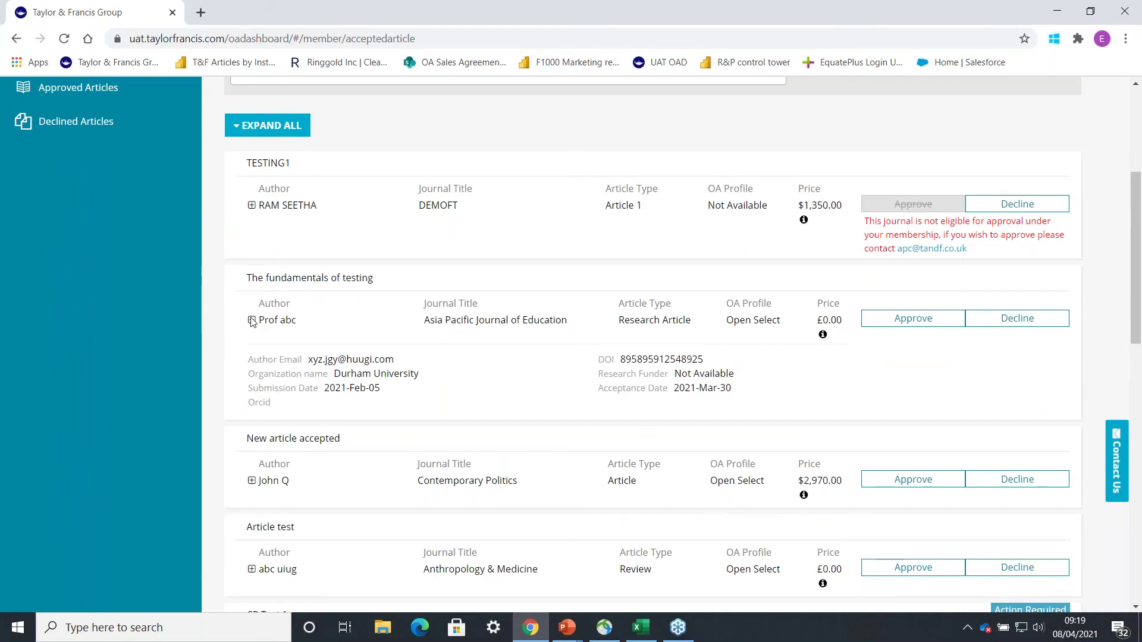
click(252, 321)
click(252, 321)
Step: Check the fund choices for approving "The fundamentals of testing" and close the approval form without confirming
click(907, 327)
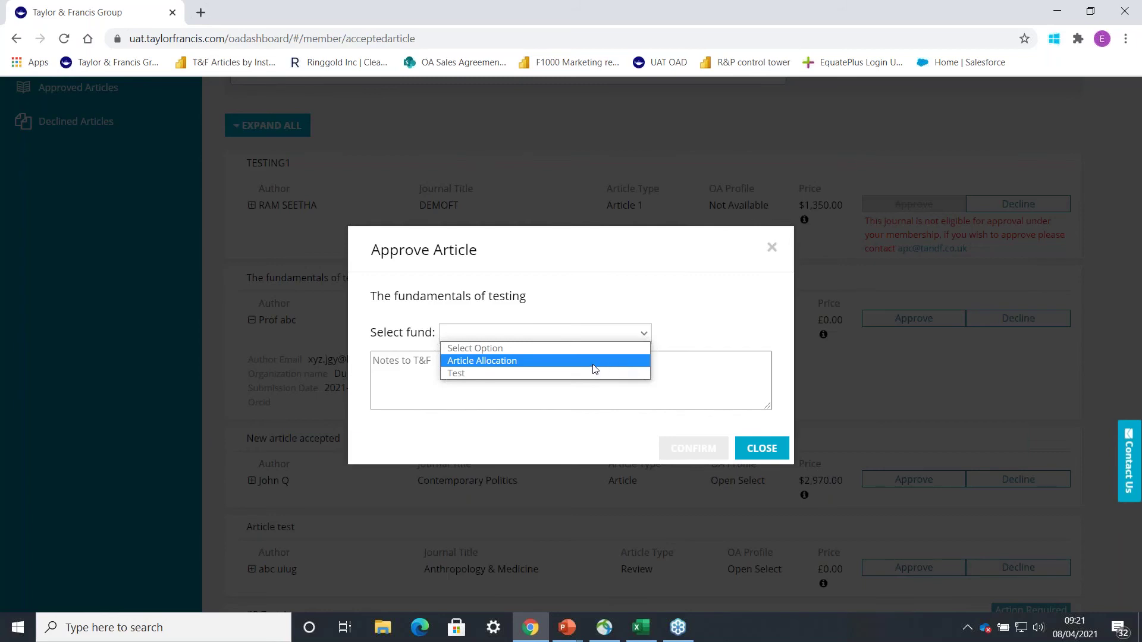
click(699, 326)
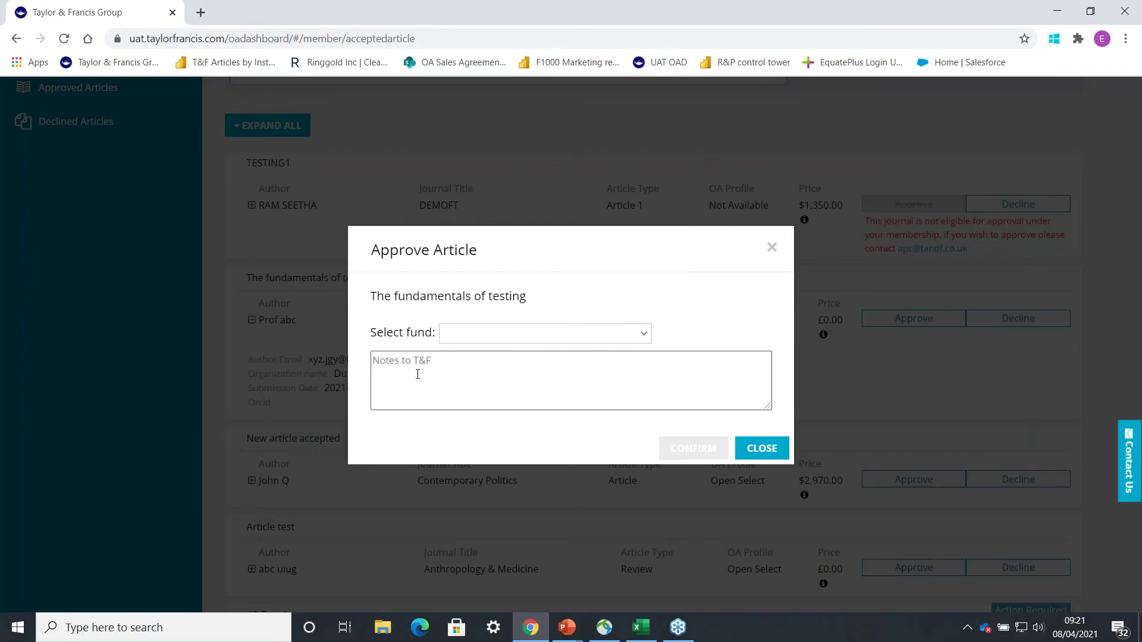
click(772, 247)
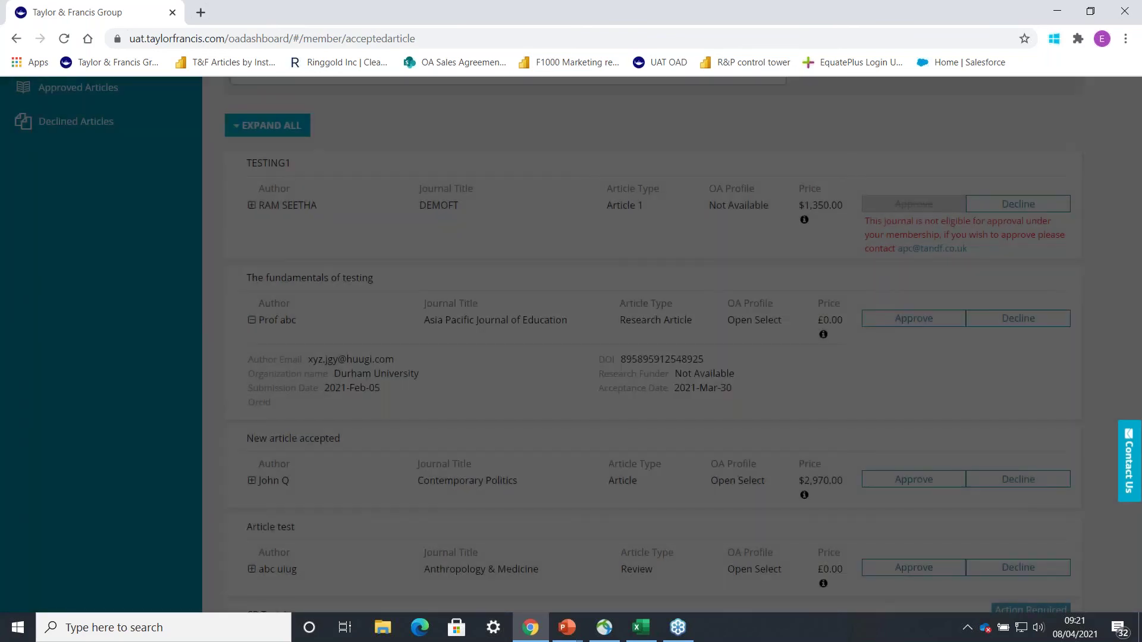
Step: View the Article Type, OA Profile and Funder filter options for the accepted articles, leaving every filter at All
scroll(536, 333, up, 5)
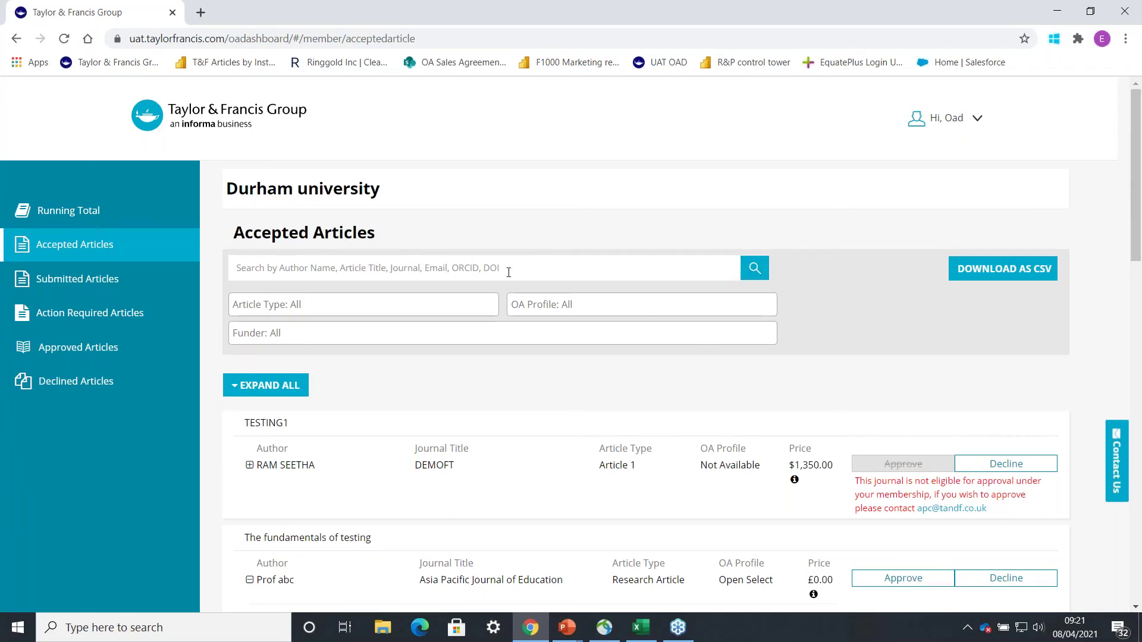
click(411, 307)
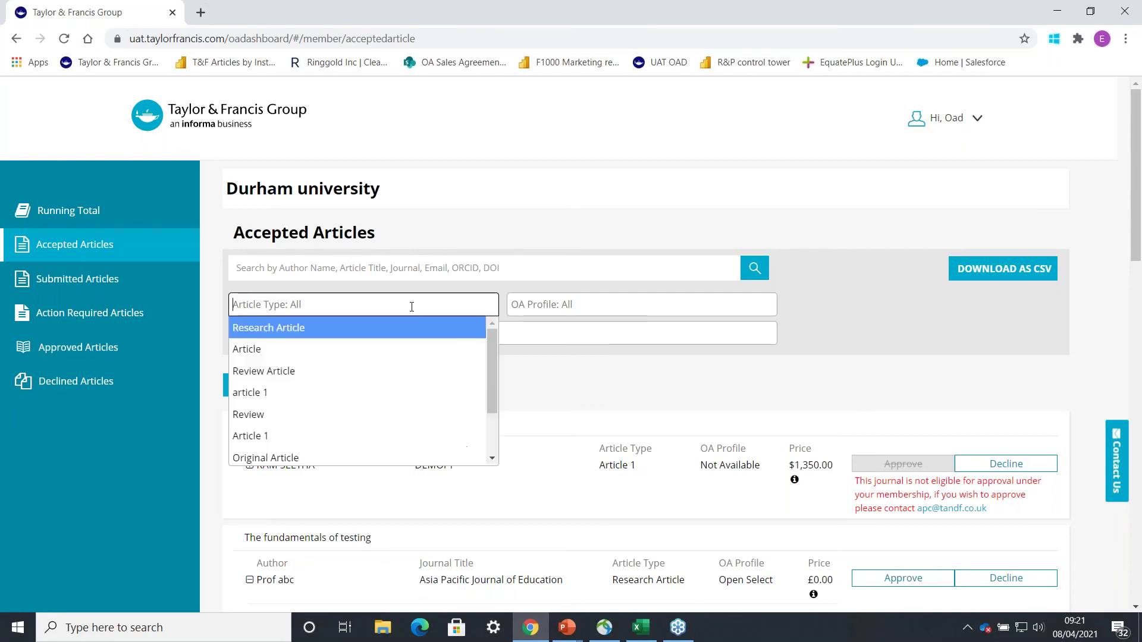
click(552, 391)
click(558, 309)
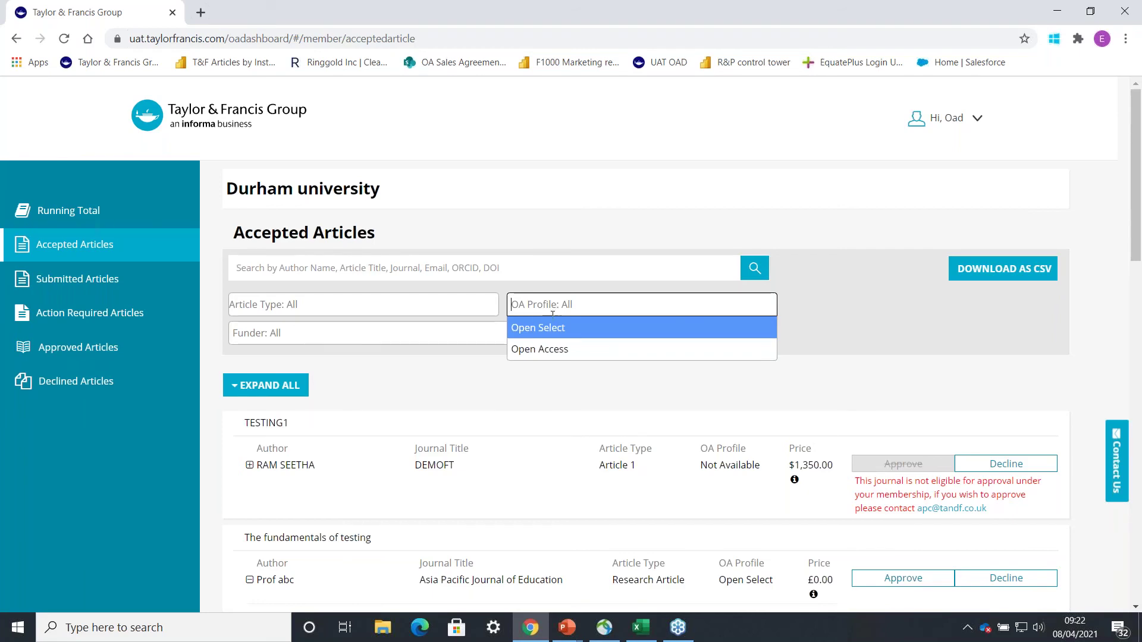
click(459, 377)
click(447, 335)
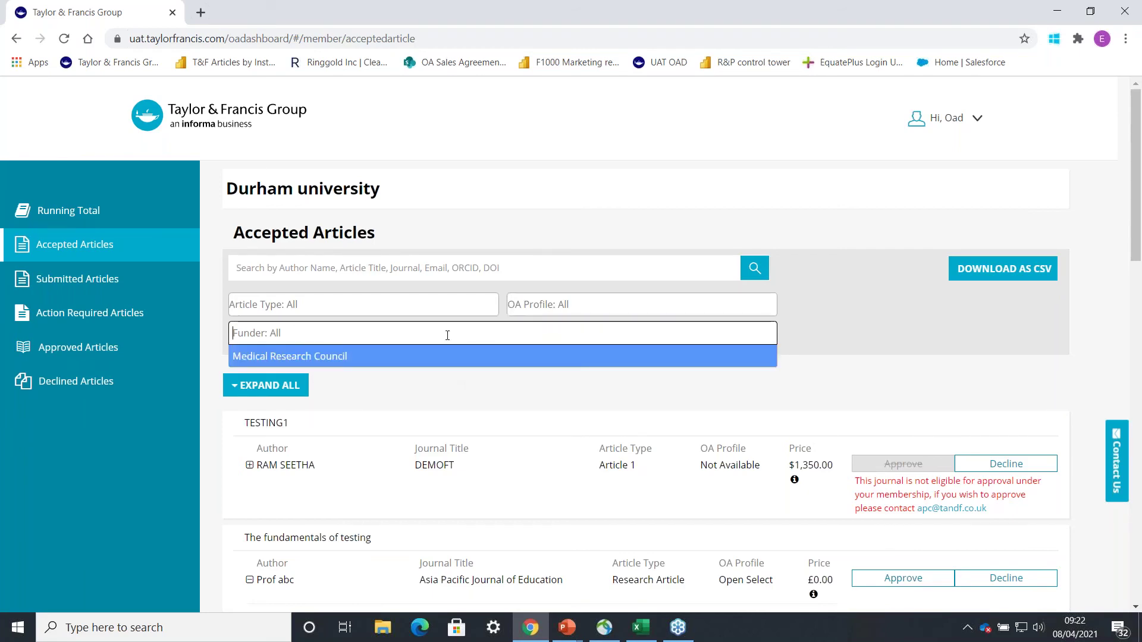
click(432, 403)
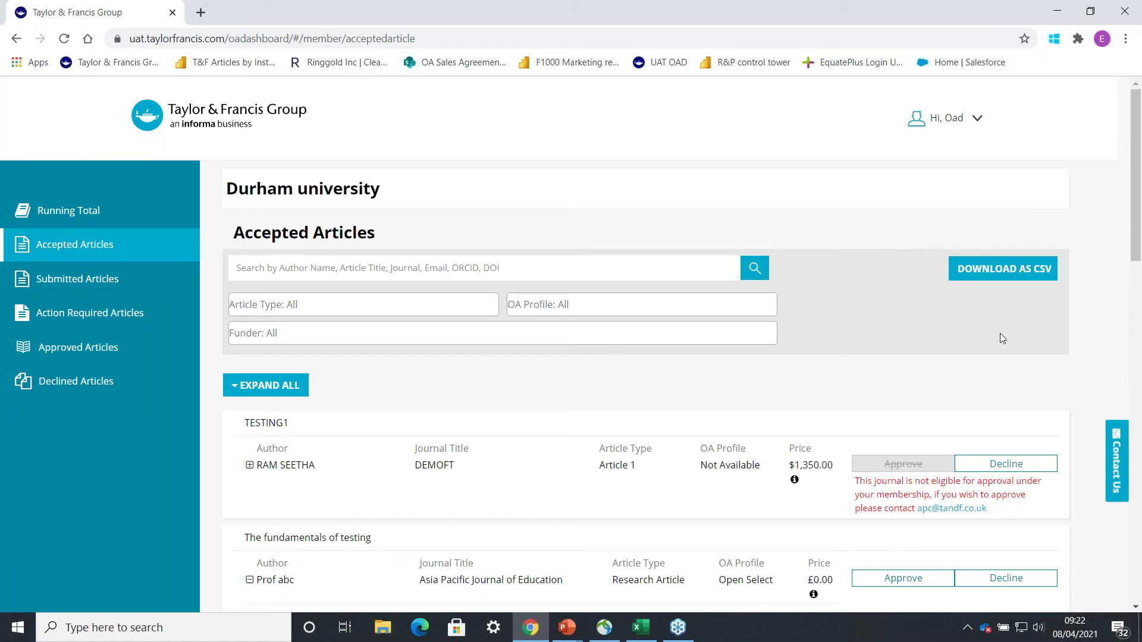
Step: View the Submitted Articles list and look through the Action Required Articles list
click(123, 279)
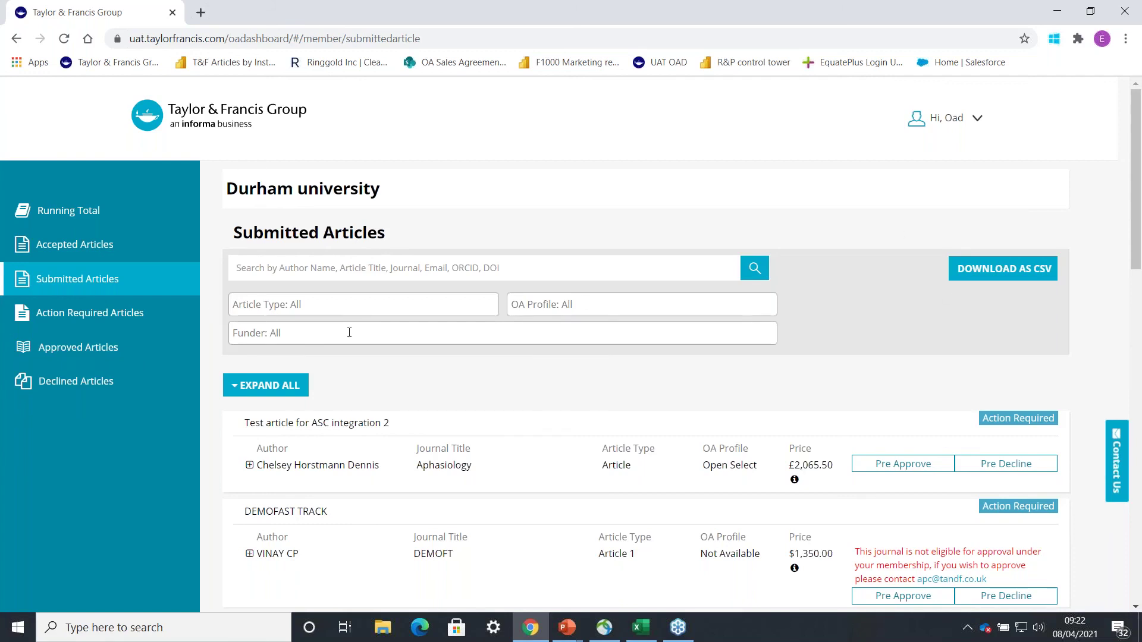
click(132, 314)
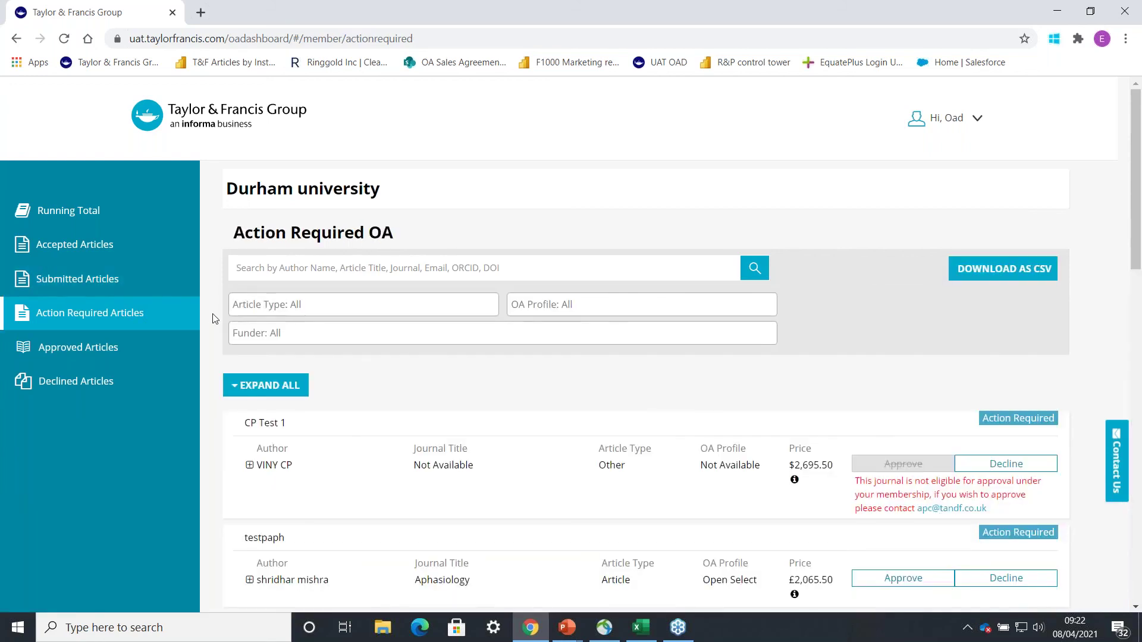
scroll(224, 322, down, 3)
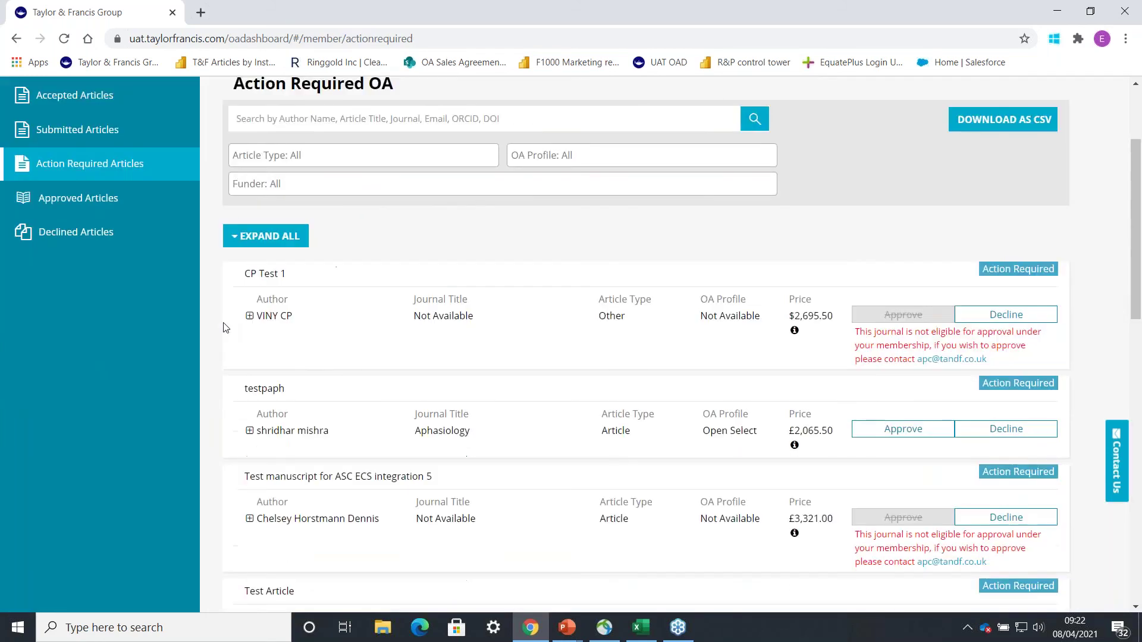
scroll(225, 329, up, 3)
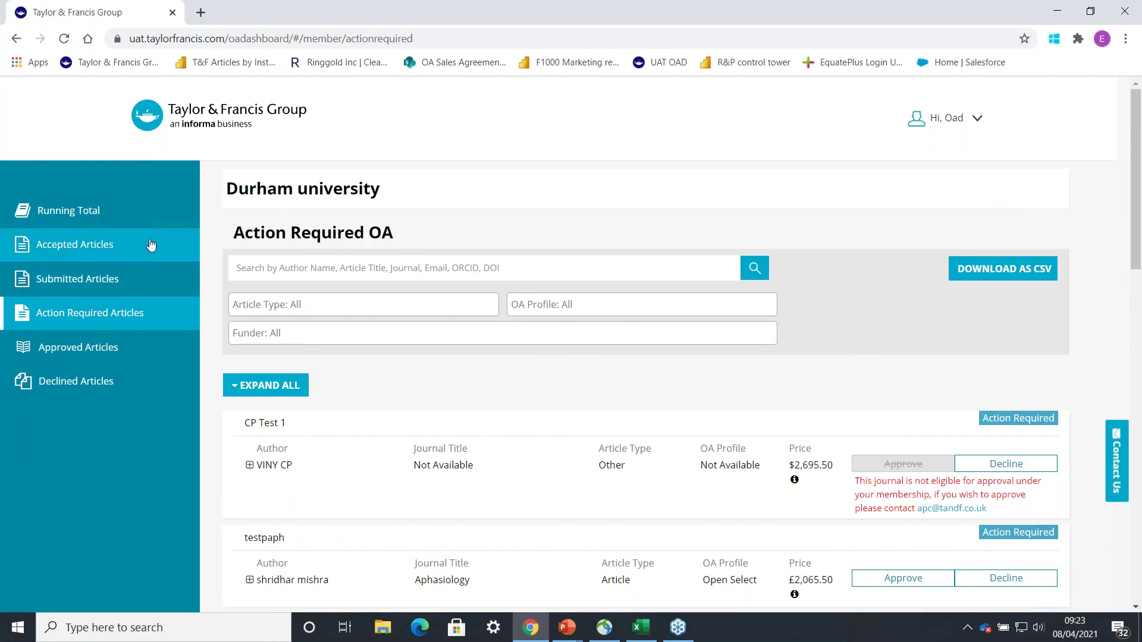
Step: Open the Approved Articles list and expand the details of the Aphasiology entry "Test article"
click(131, 347)
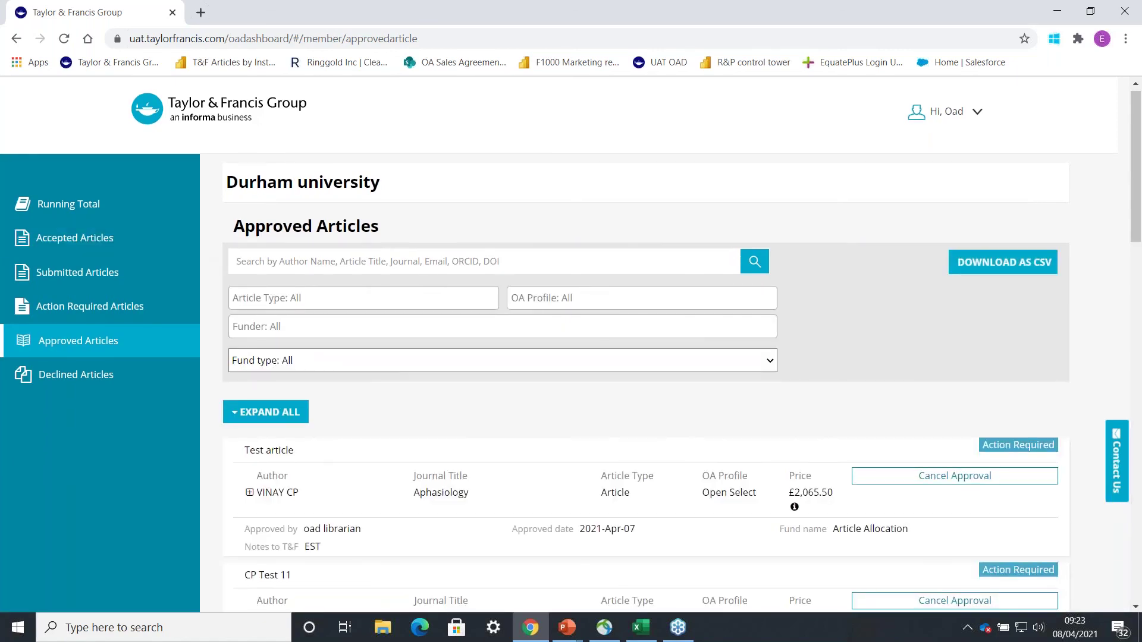
scroll(250, 350, down, 2)
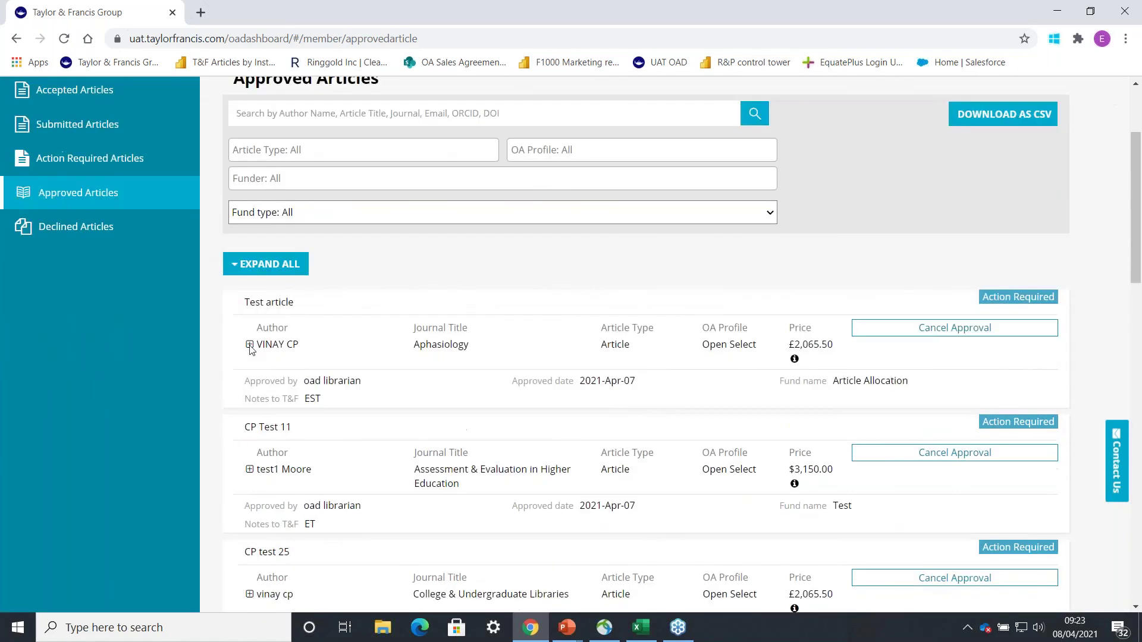
click(250, 345)
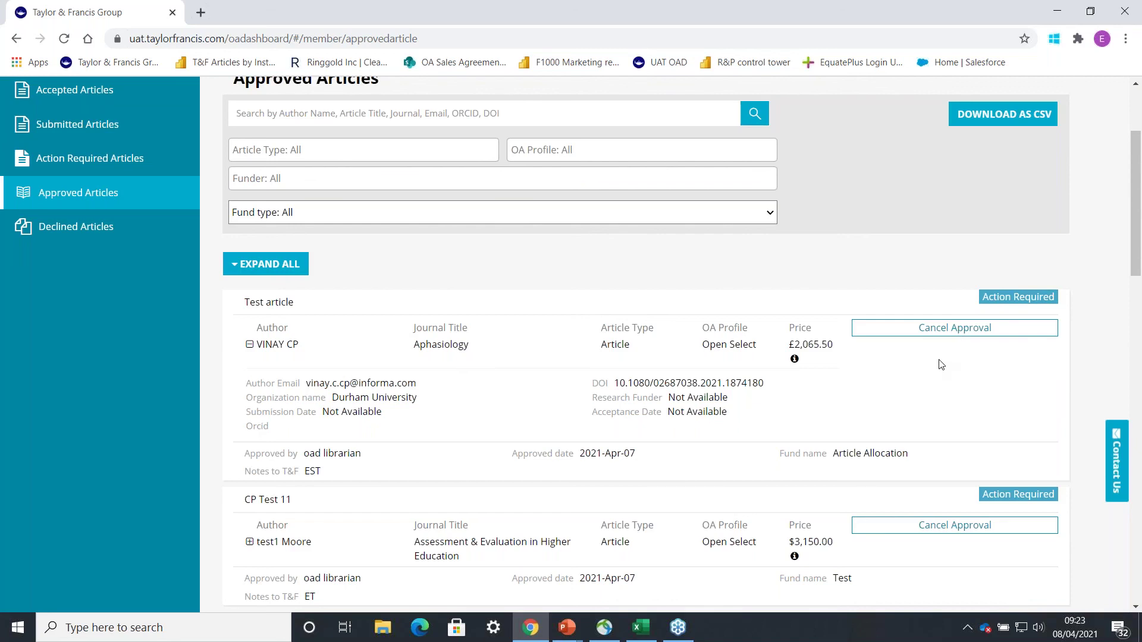
scroll(941, 364, up, 1)
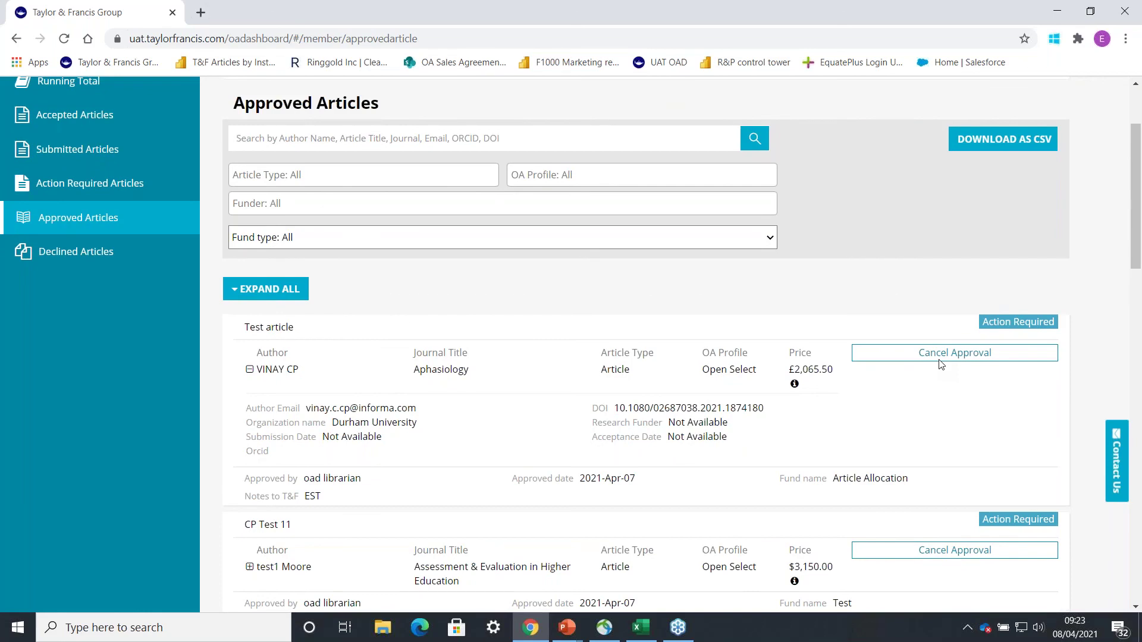
scroll(941, 364, down, 1)
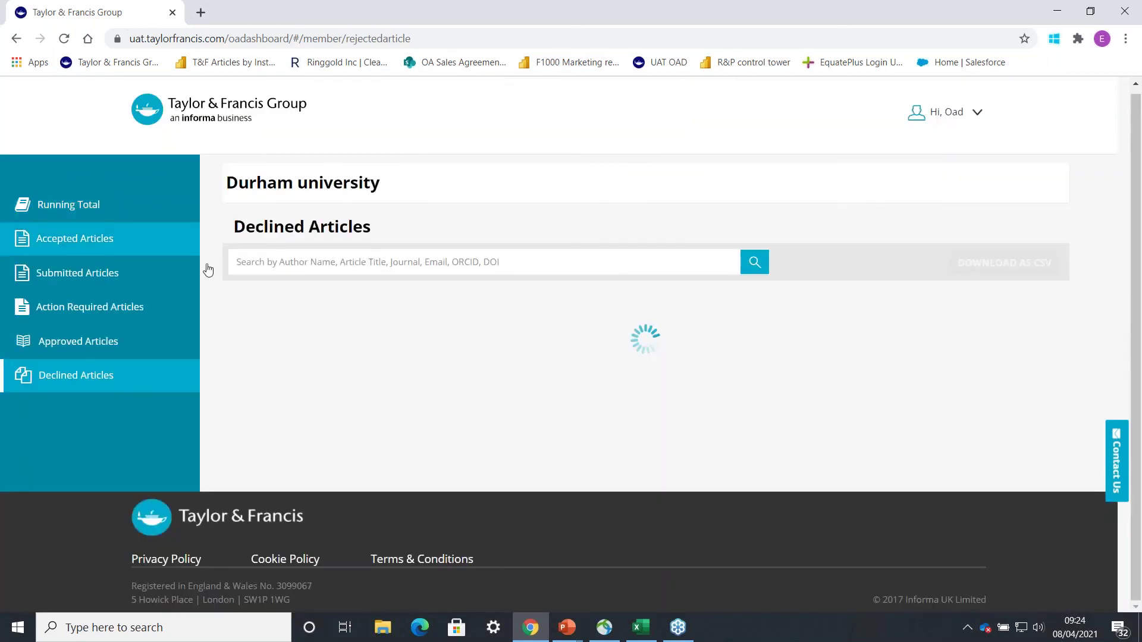
Step: Expand the details of the Cogent Engineering review article in the Declined Articles list
scroll(215, 304, down, 3)
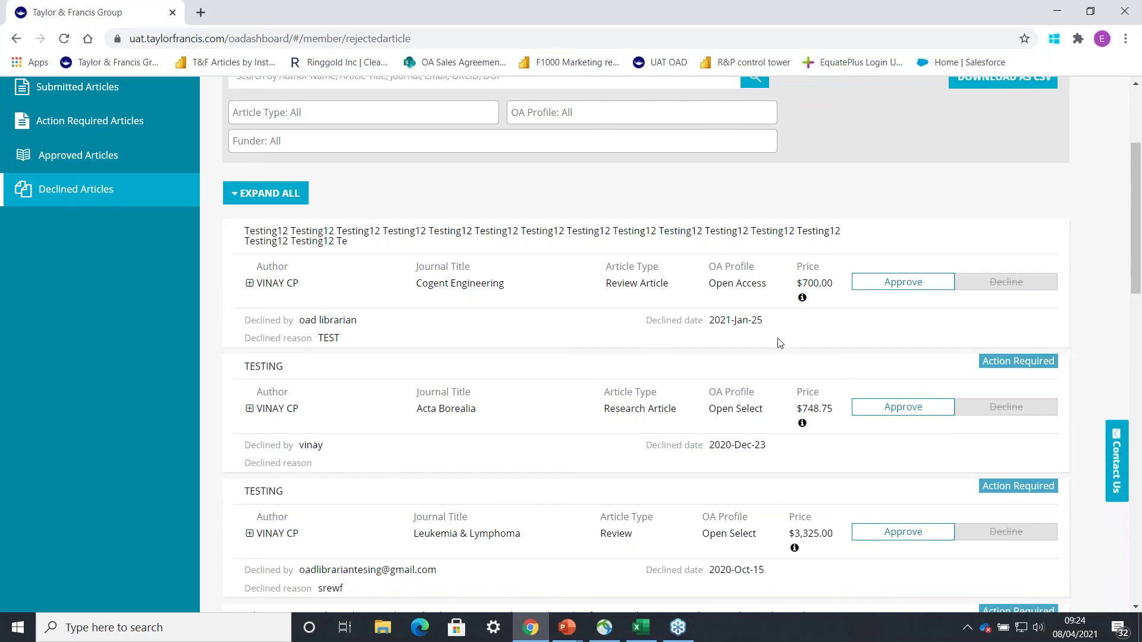
click(249, 283)
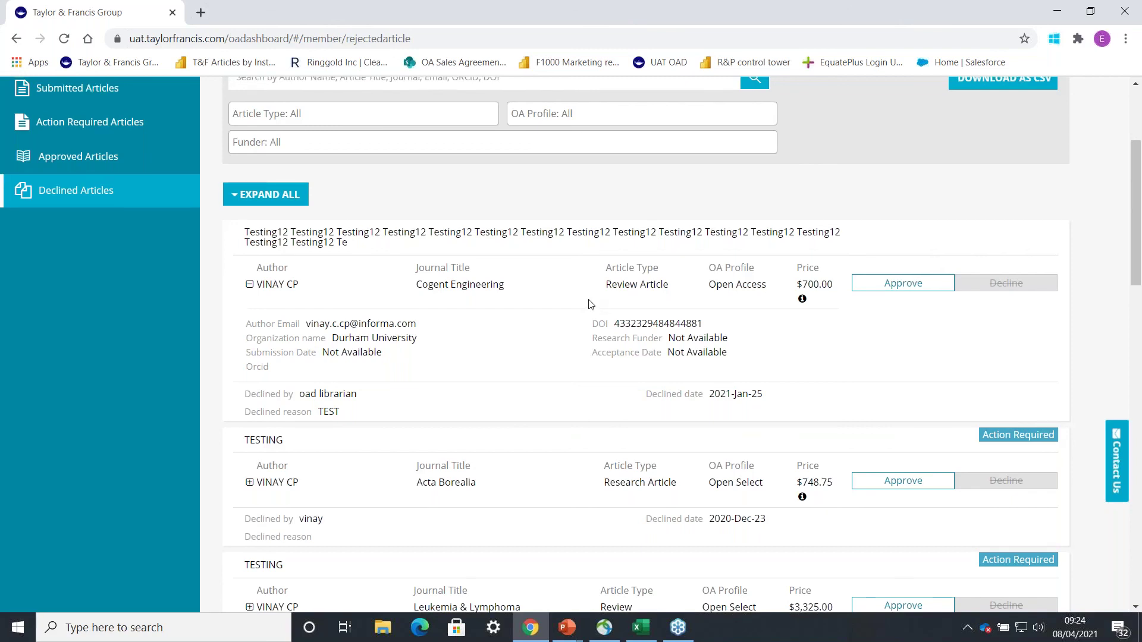
scroll(591, 303, up, 2)
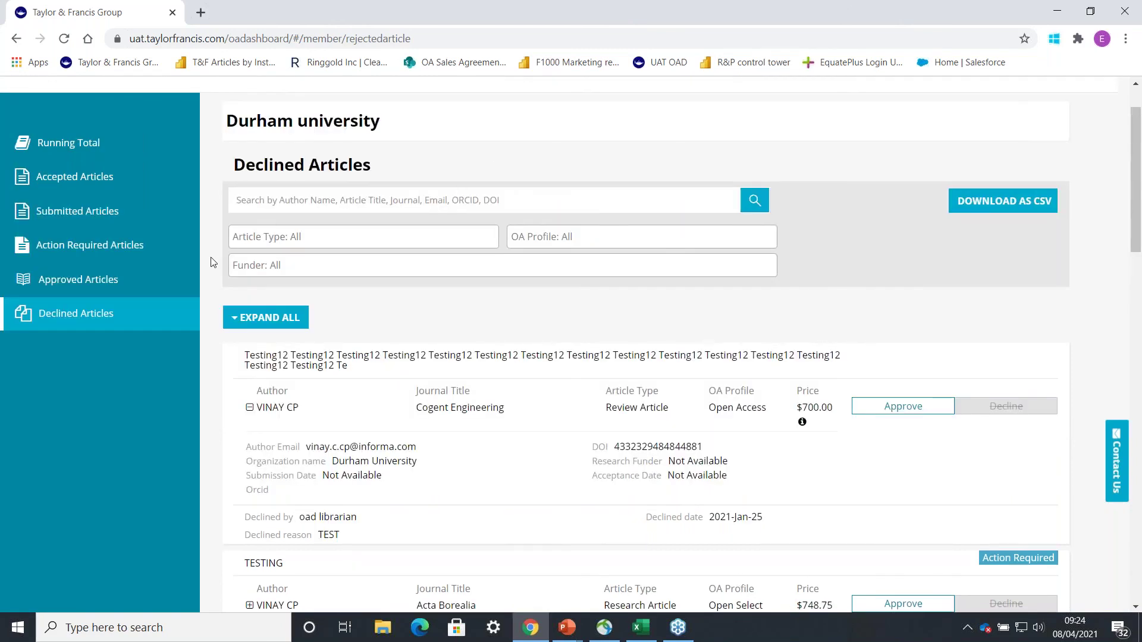